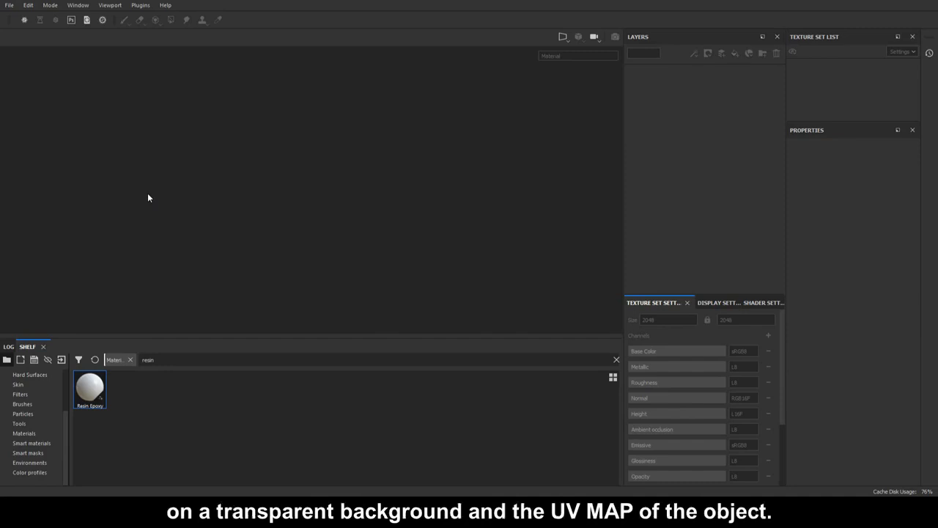
# Step: Create a new project from on_off_power_switch.fbx with the PBR - Metallic Roughness template and a 2048 document resolution
pyautogui.hotkey('ctrl', 'n')
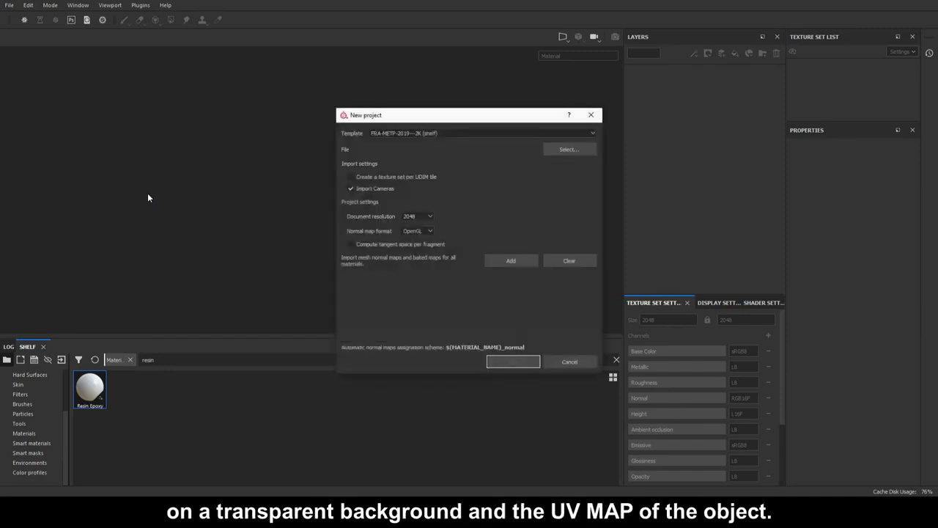
pyautogui.click(488, 134)
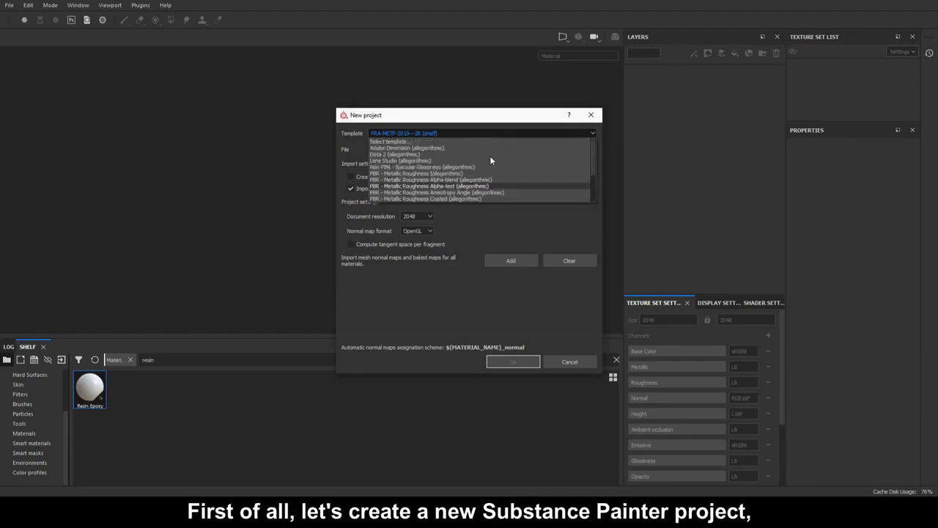
pyautogui.click(478, 174)
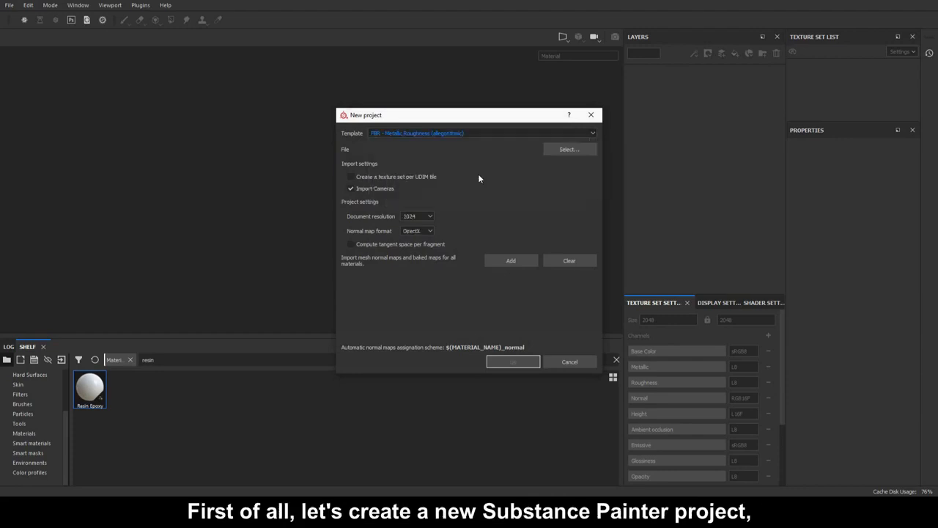
pyautogui.click(419, 216)
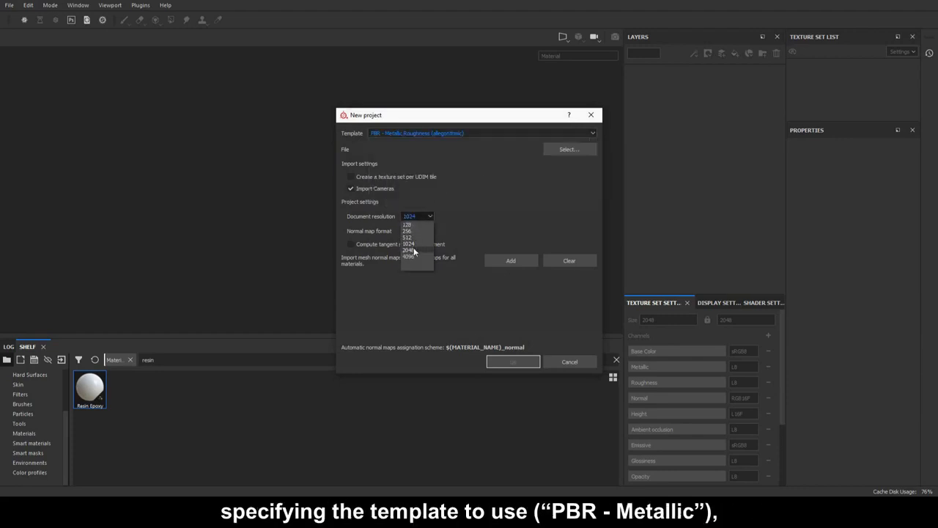
pyautogui.click(409, 250)
pyautogui.click(575, 151)
pyautogui.click(402, 201)
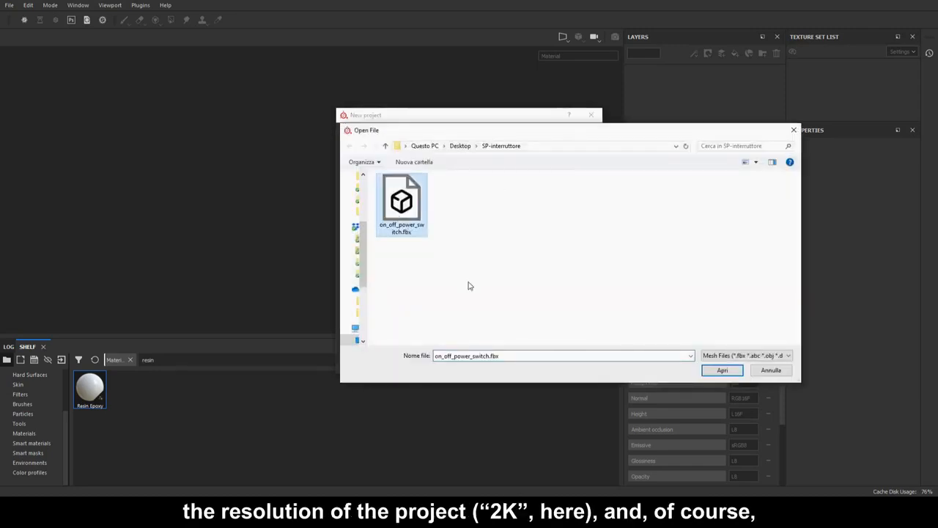
pyautogui.click(718, 371)
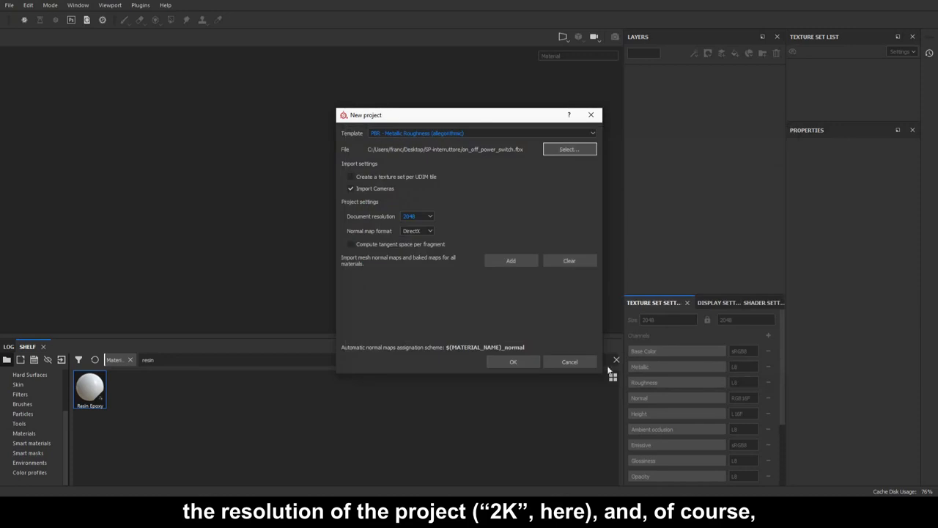
pyautogui.click(512, 361)
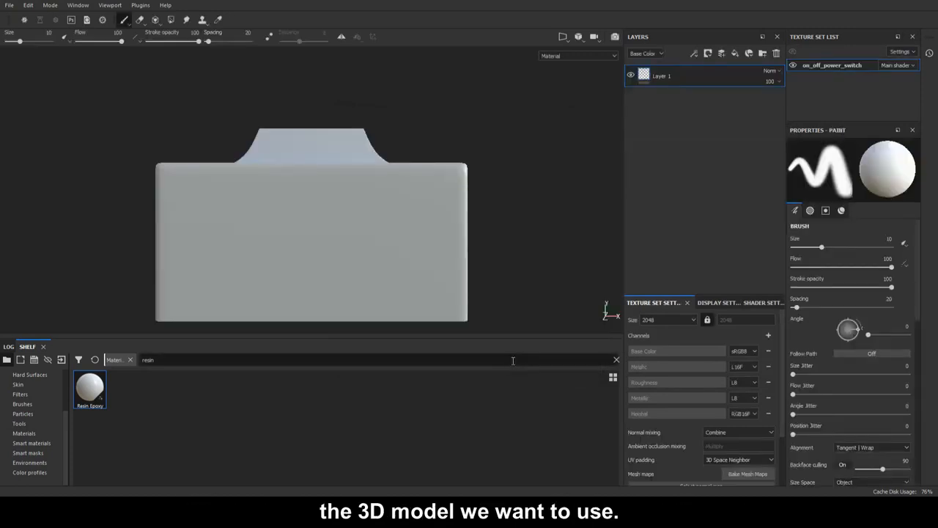
# Step: Inspect the imported switch model at an angle from above
pyautogui.keyDown('alt'); pyautogui.moveTo(318, 213); pyautogui.dragTo(377, 240); pyautogui.keyUp('alt')
pyautogui.keyDown('alt'); pyautogui.moveTo(217, 170); pyautogui.dragTo(325, 206, button='middle'); pyautogui.keyUp('alt')
pyautogui.keyDown('alt'); pyautogui.moveTo(324, 206); pyautogui.dragTo(349, 212); pyautogui.keyUp('alt')
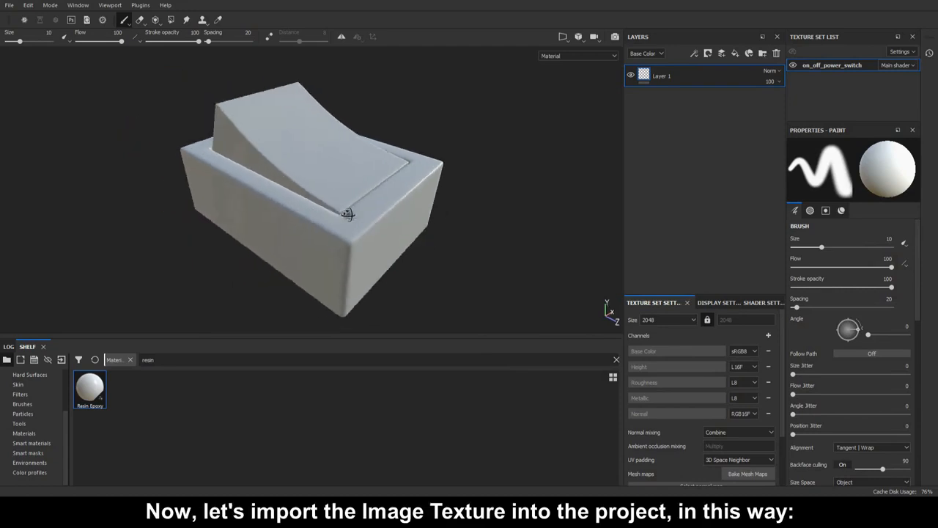
pyautogui.keyDown('alt'); pyautogui.moveTo(355, 213); pyautogui.dragTo(394, 231, button='middle'); pyautogui.keyUp('alt')
pyautogui.keyDown('alt'); pyautogui.moveTo(394, 231); pyautogui.dragTo(393, 227); pyautogui.keyUp('alt')
pyautogui.keyDown('alt'); pyautogui.moveTo(393, 226); pyautogui.dragTo(384, 212, button='middle'); pyautogui.keyUp('alt')
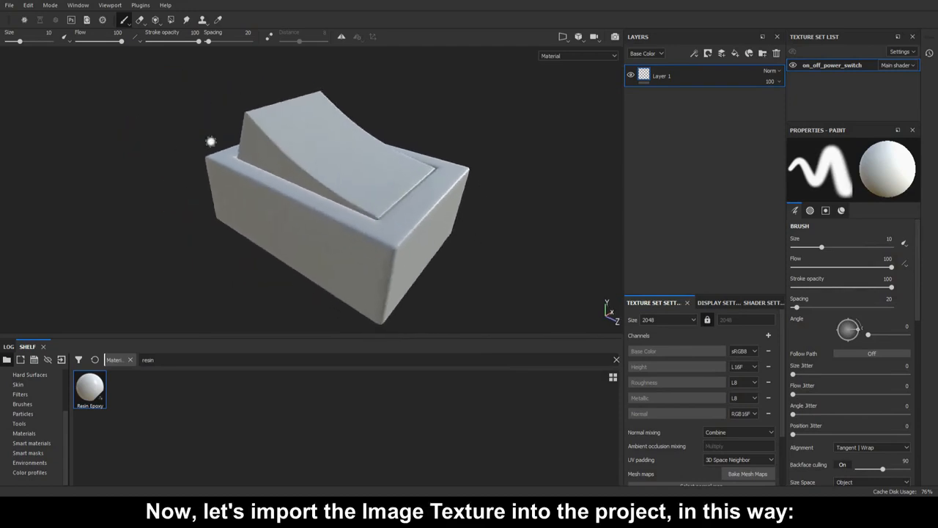
# Step: Import 4K---On-Off-Symbols-for-Power-Switch.png as an alpha resource into the current session
pyautogui.click(9, 5)
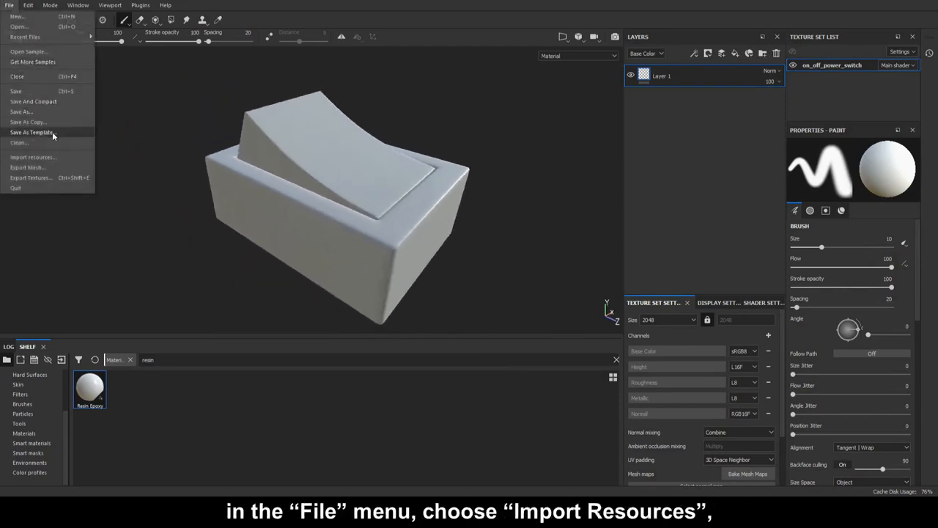
pyautogui.click(32, 157)
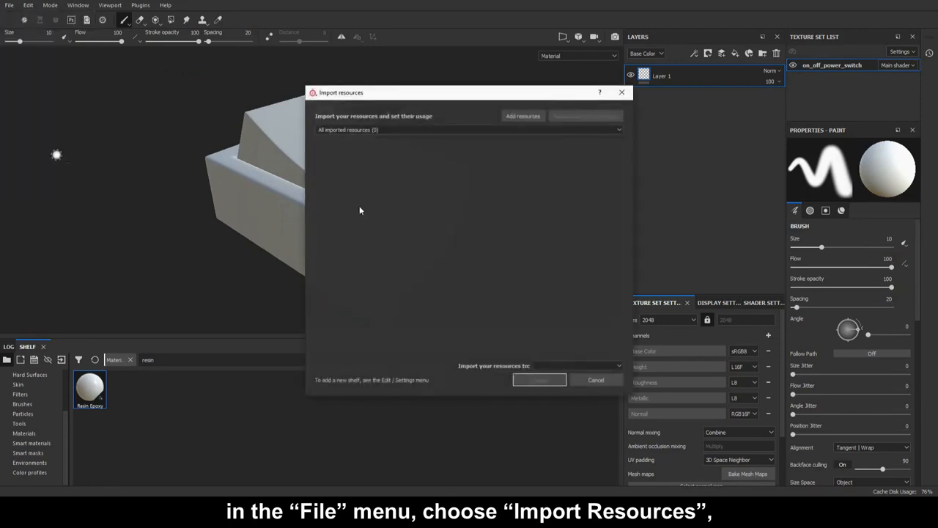
pyautogui.click(531, 119)
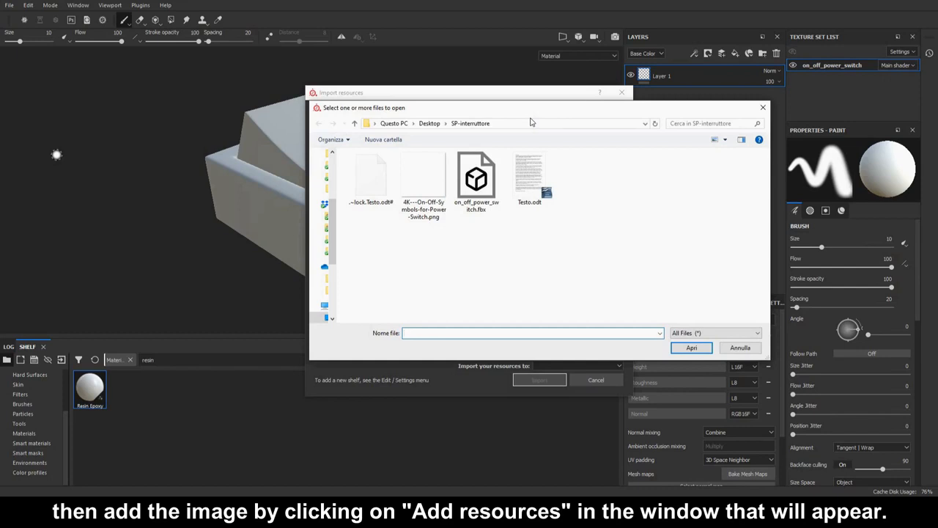
pyautogui.click(428, 208)
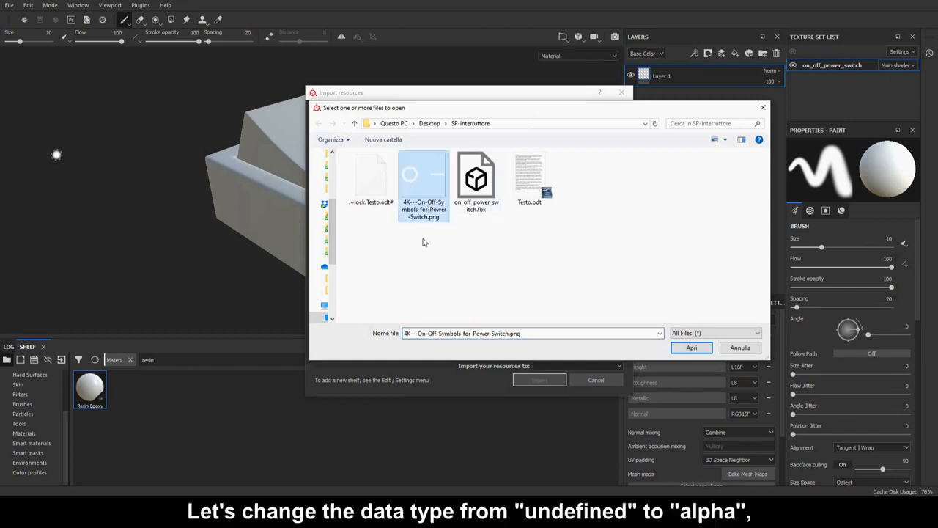
pyautogui.click(691, 348)
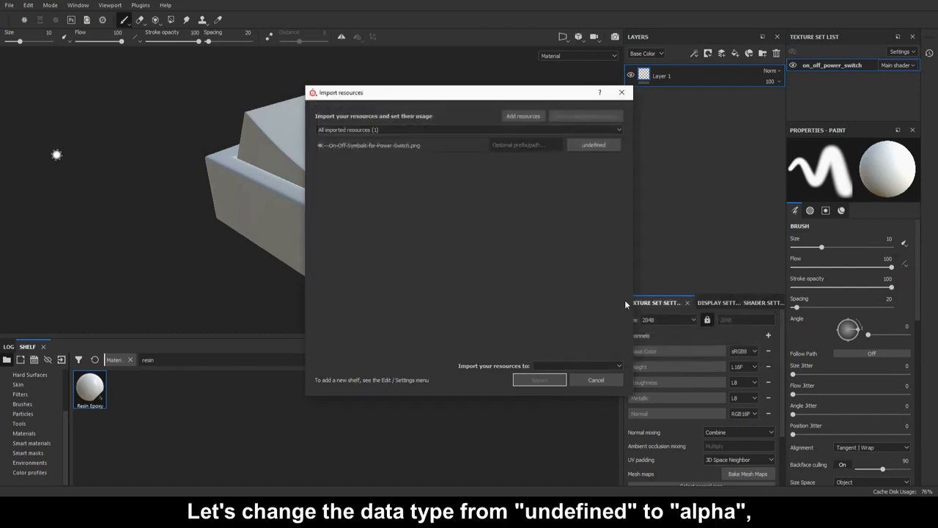
pyautogui.click(601, 146)
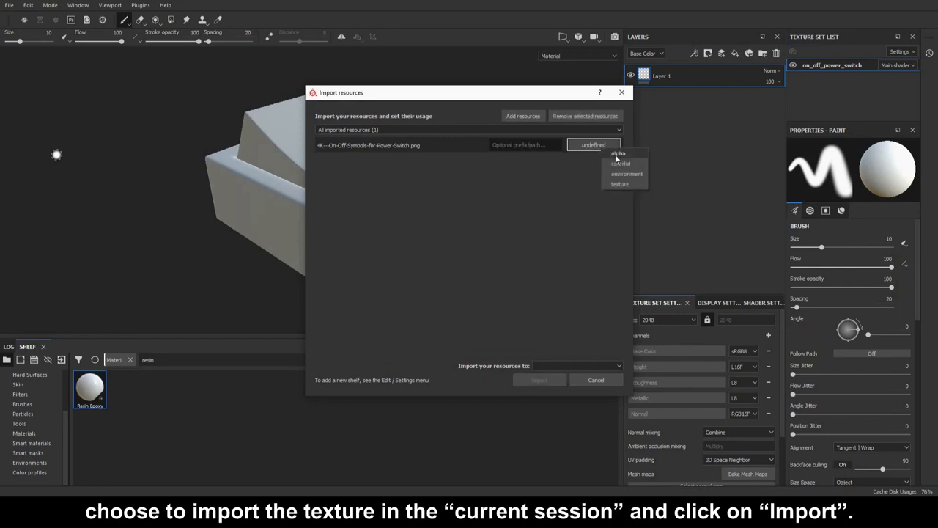
pyautogui.click(615, 154)
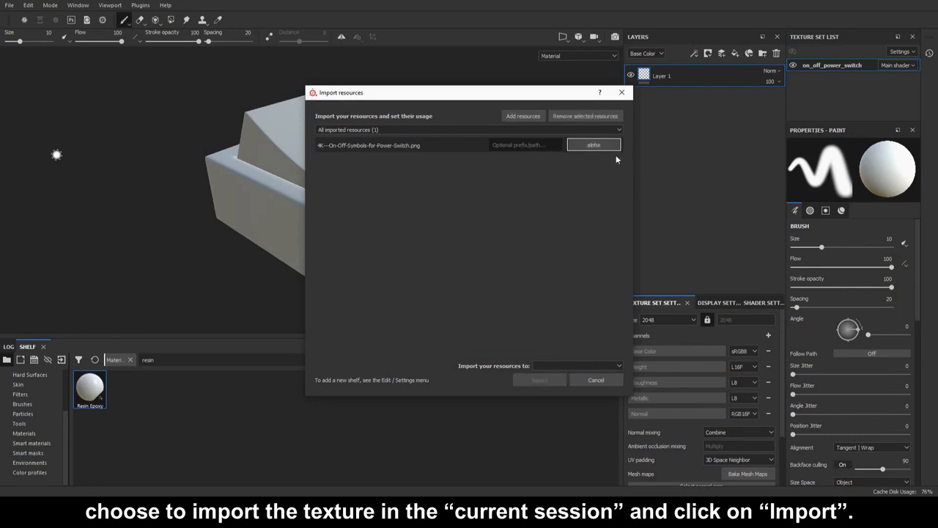
pyautogui.click(578, 364)
pyautogui.click(583, 378)
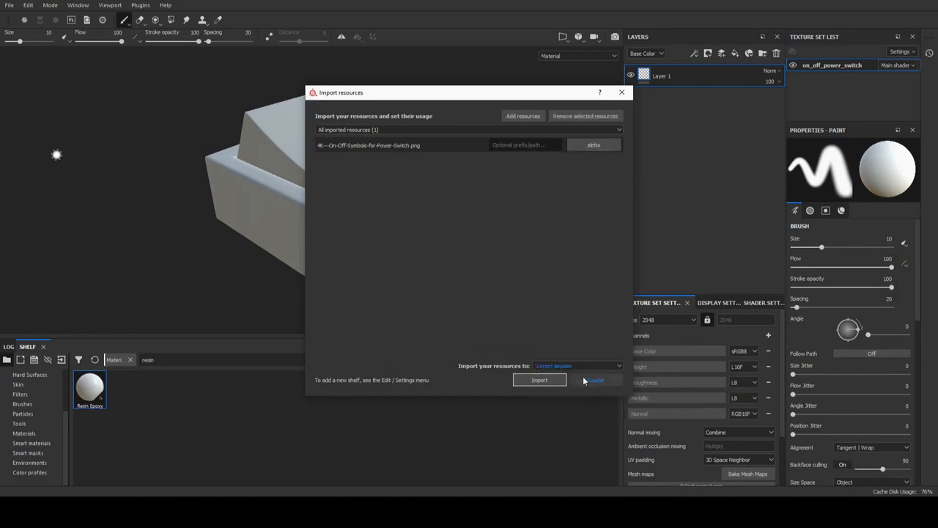
pyautogui.click(559, 384)
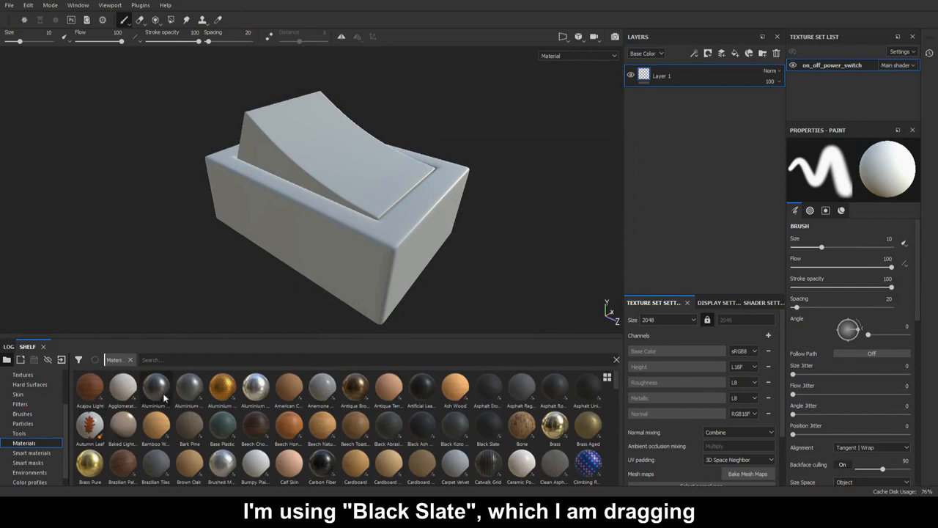
# Step: Search the materials for "slate", add Black Slate as a layer, and delete the empty Layer 1
pyautogui.click(178, 360)
pyautogui.write('slater')
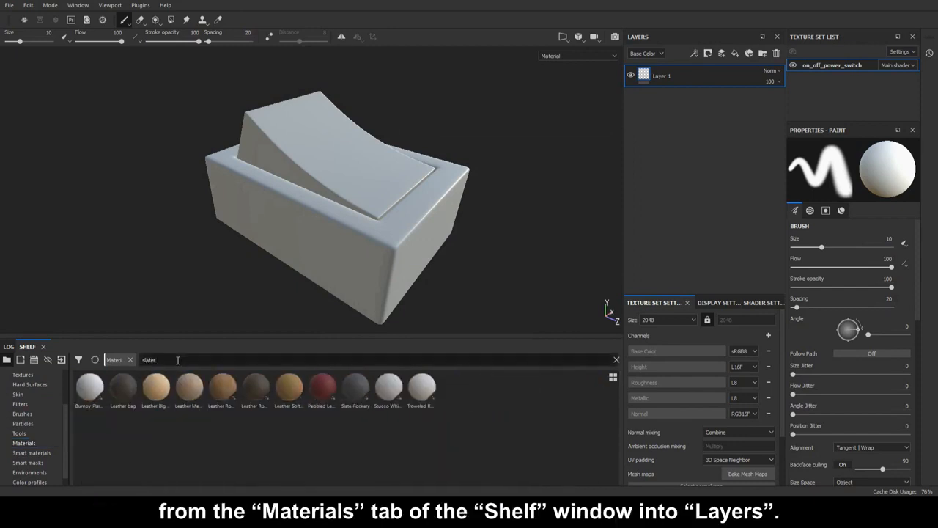
pyautogui.press('BackSpace')
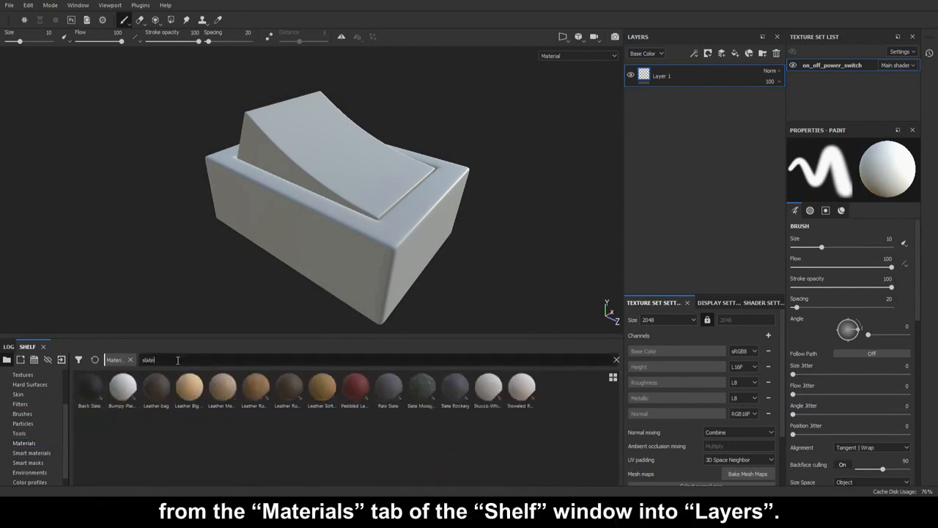
pyautogui.moveTo(88, 386); pyautogui.dragTo(736, 66)
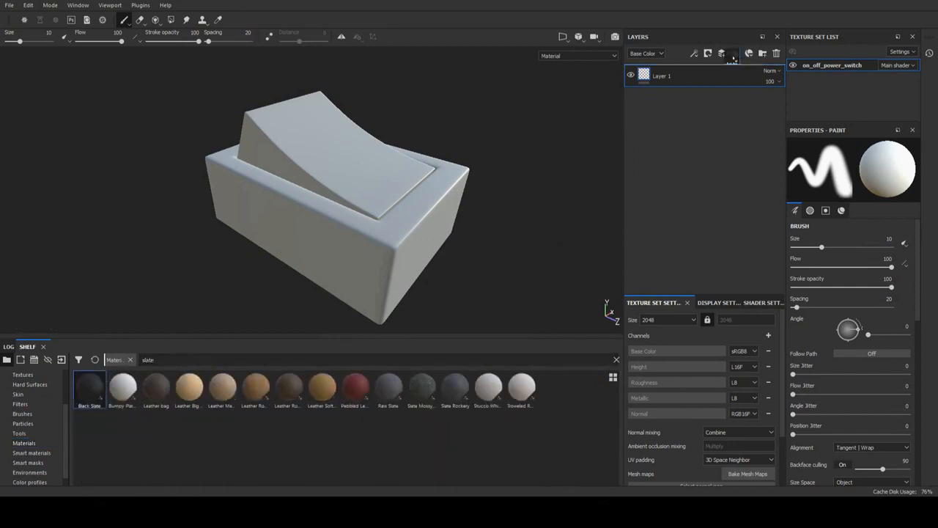
pyautogui.click(776, 53)
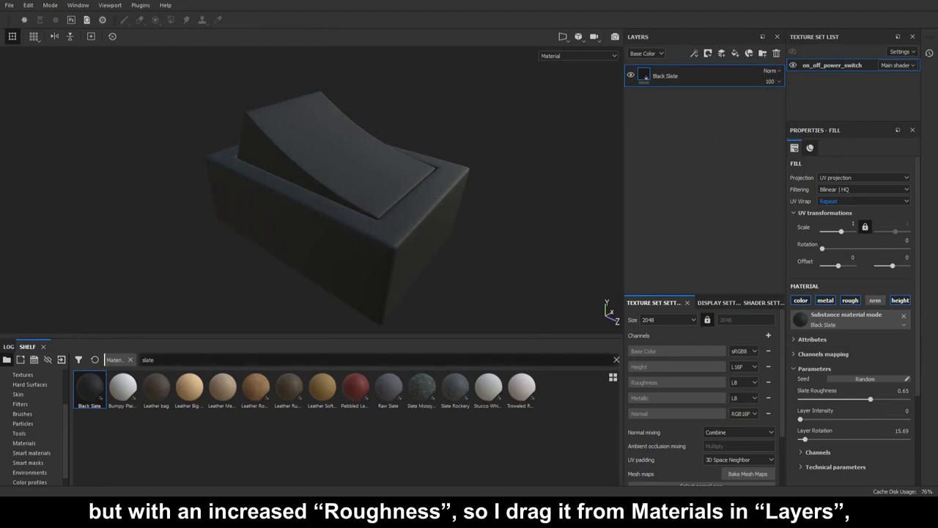
# Step: Add the Resin Epoxy material as a layer above Black Slate and set its Resin Roughness to 0.6
pyautogui.doubleClick(193, 360)
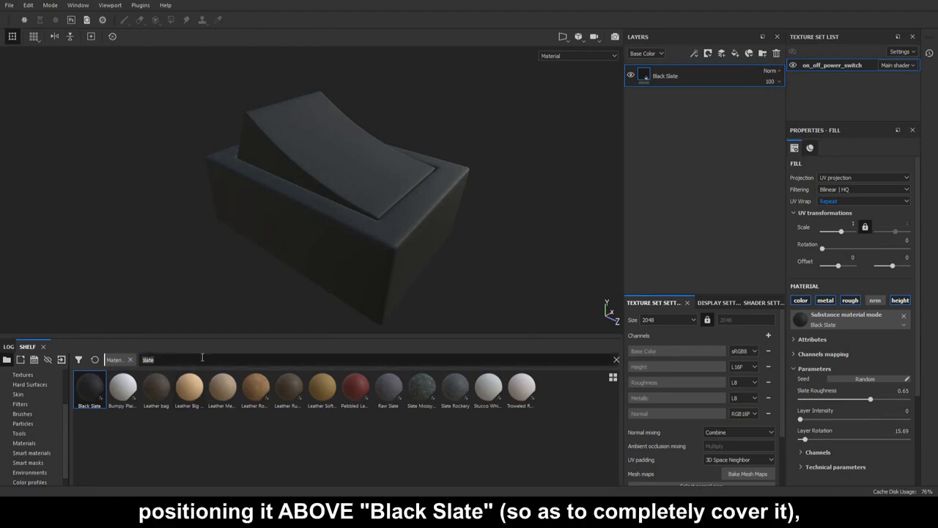
pyautogui.write('resin')
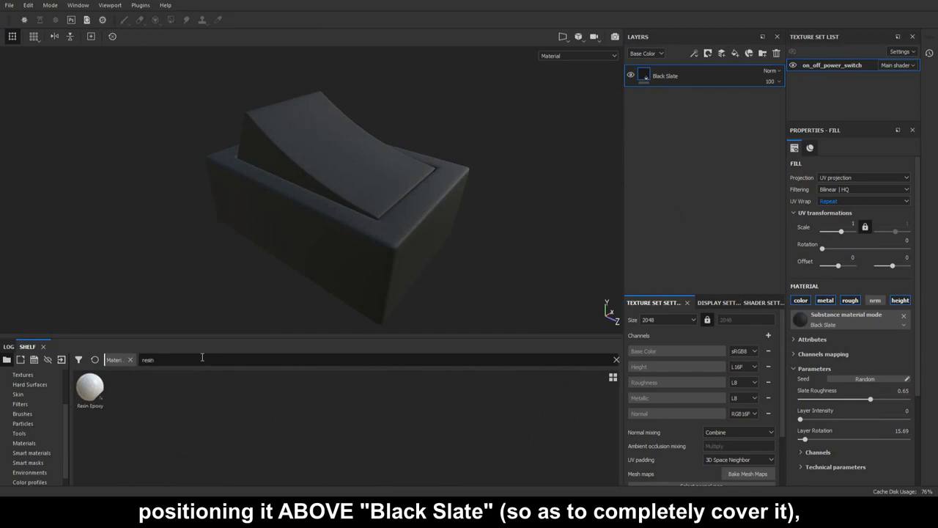
pyautogui.moveTo(90, 386); pyautogui.dragTo(682, 70)
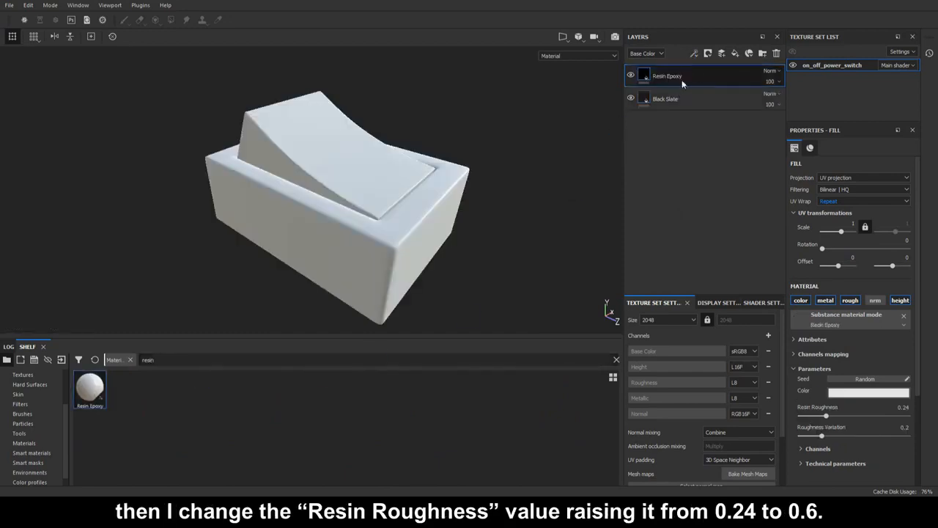
pyautogui.doubleClick(903, 407)
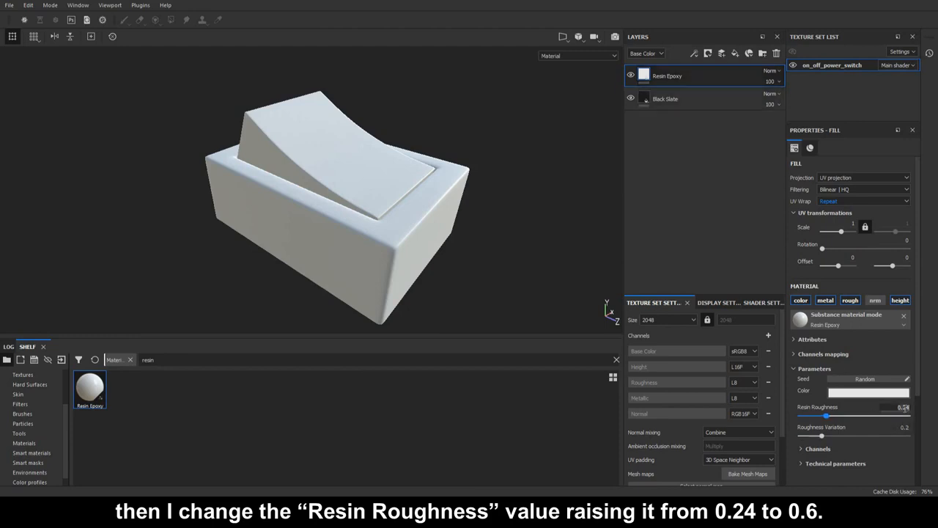
pyautogui.press('BackSpace')
pyautogui.write('0.6')
pyautogui.press('Return')
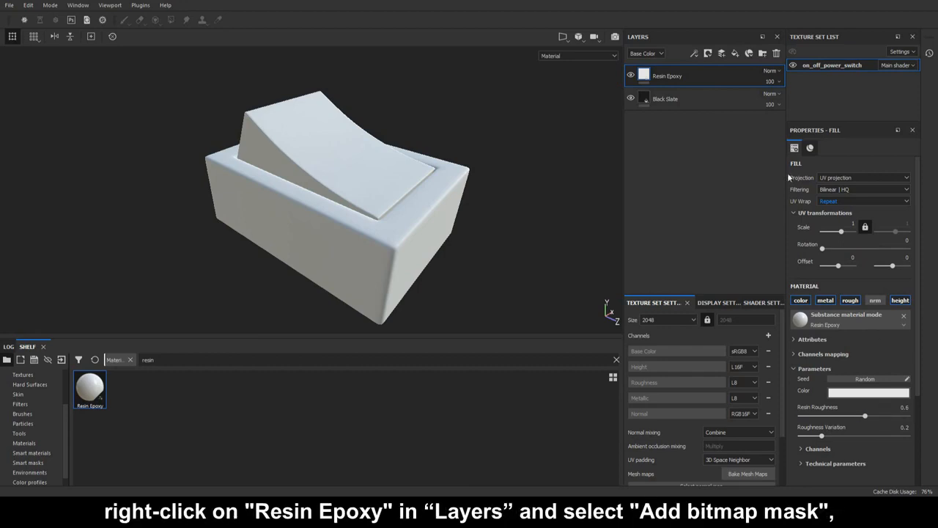
# Step: Add a bitmap mask to the Resin Epoxy layer using the imported on-off symbols image
pyautogui.rightClick(706, 76)
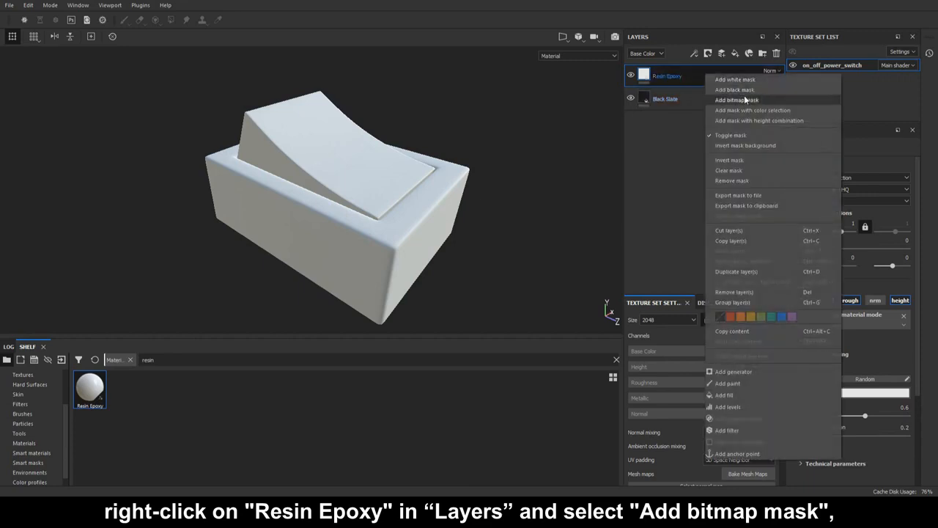
pyautogui.click(737, 99)
pyautogui.write('on')
pyautogui.click(831, 127)
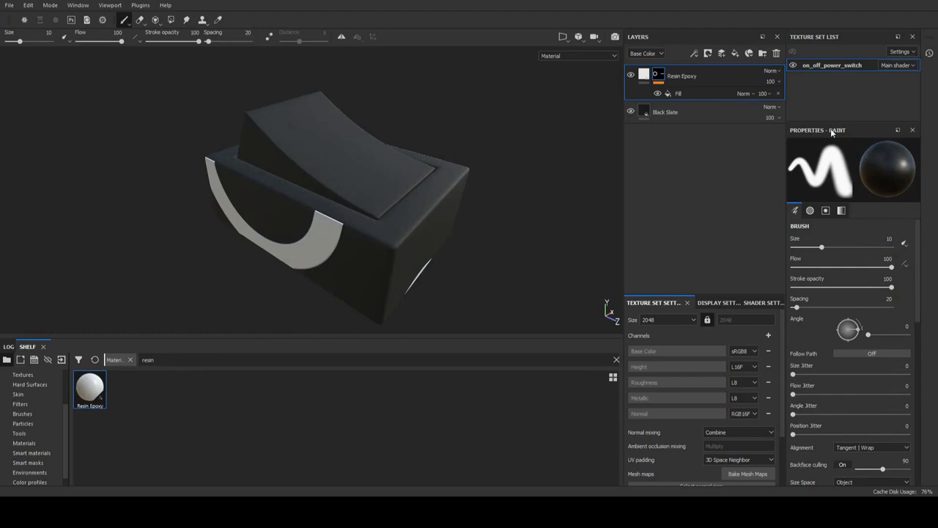
pyautogui.rightClick(661, 78)
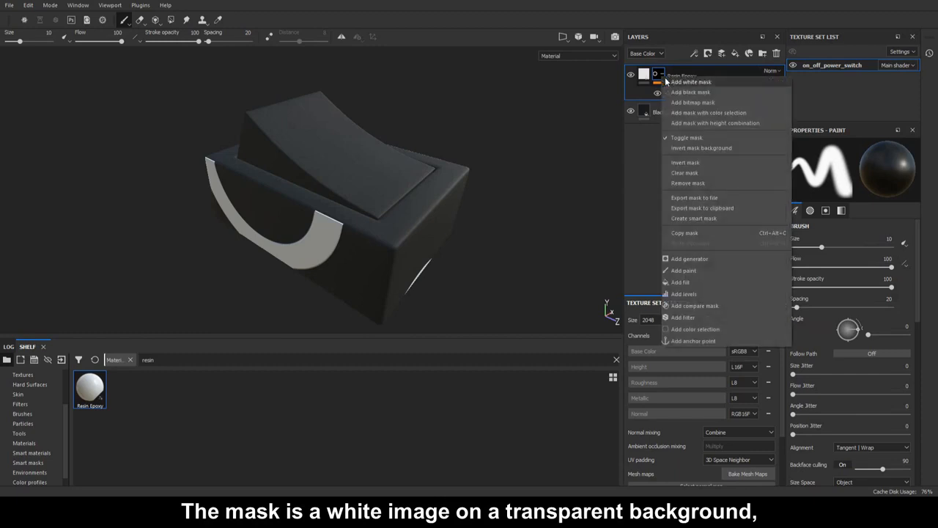
pyautogui.click(696, 102)
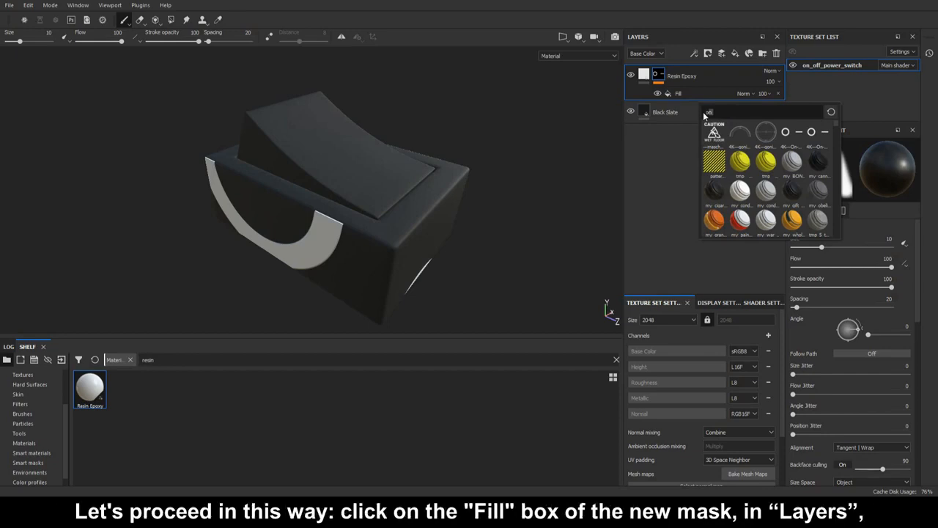
pyautogui.click(672, 160)
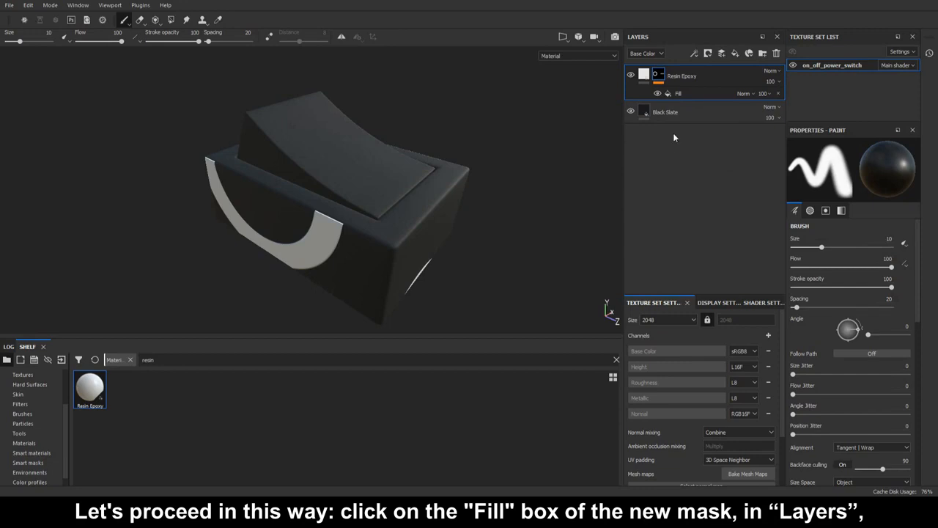
# Step: Select the fill of the Resin Epoxy mask and show the model in the combined 3D/2D view
pyautogui.click(690, 94)
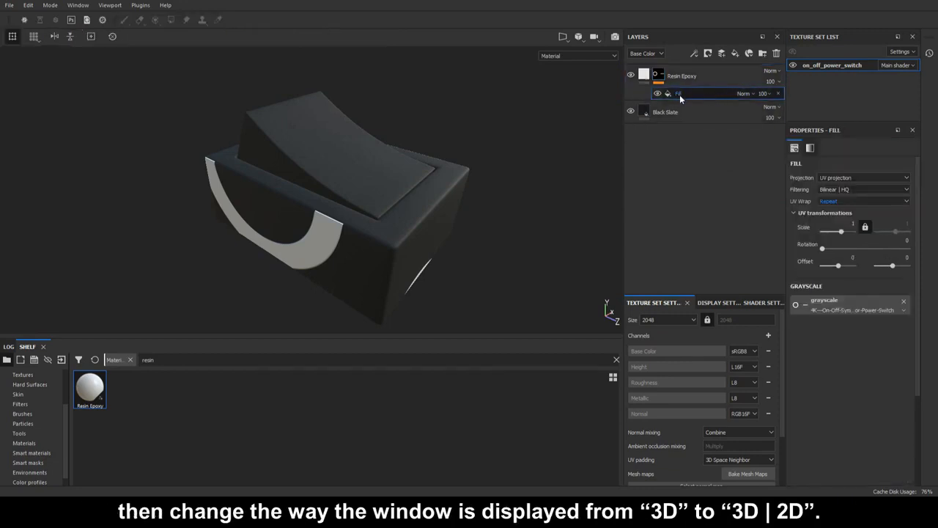
pyautogui.click(563, 37)
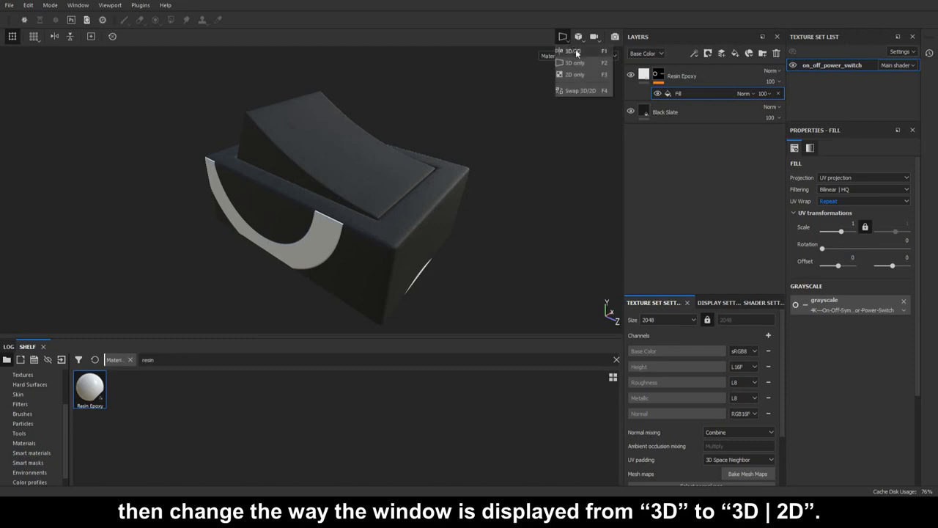
pyautogui.click(575, 49)
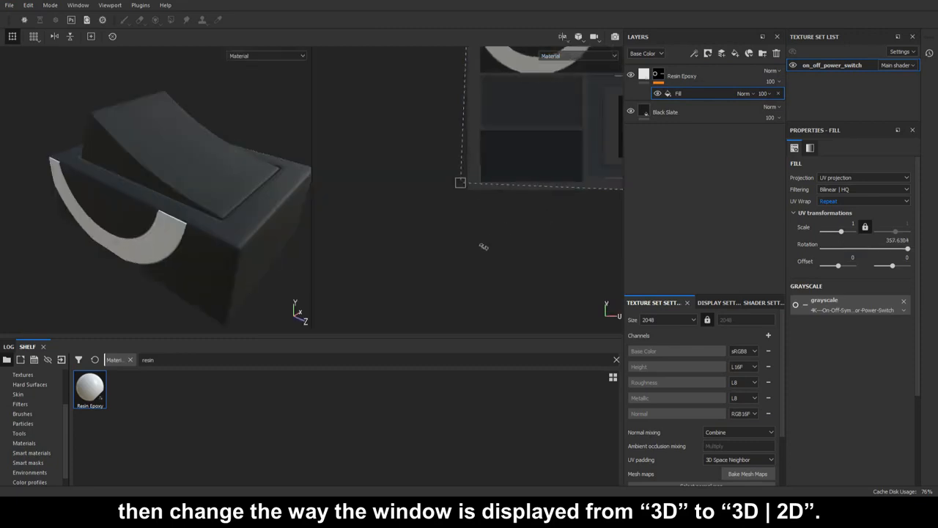
# Step: Scale the symbols mask proportionally to about 3.2 and move it to an offset of about -0.17, 0.25 on the UV map
pyautogui.moveTo(498, 222); pyautogui.dragTo(429, 283, button='middle')
pyautogui.scroll(-3, 430, 284)
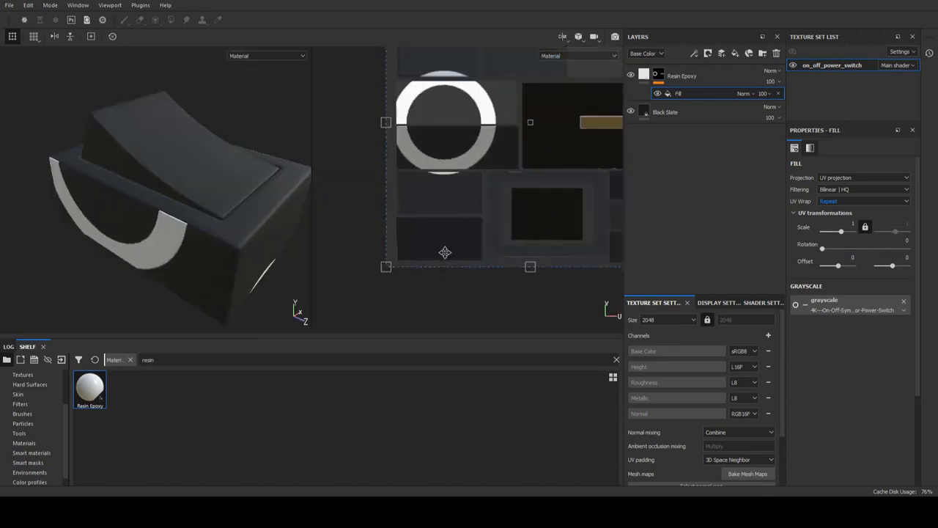
pyautogui.moveTo(484, 201); pyautogui.dragTo(429, 259, button='middle')
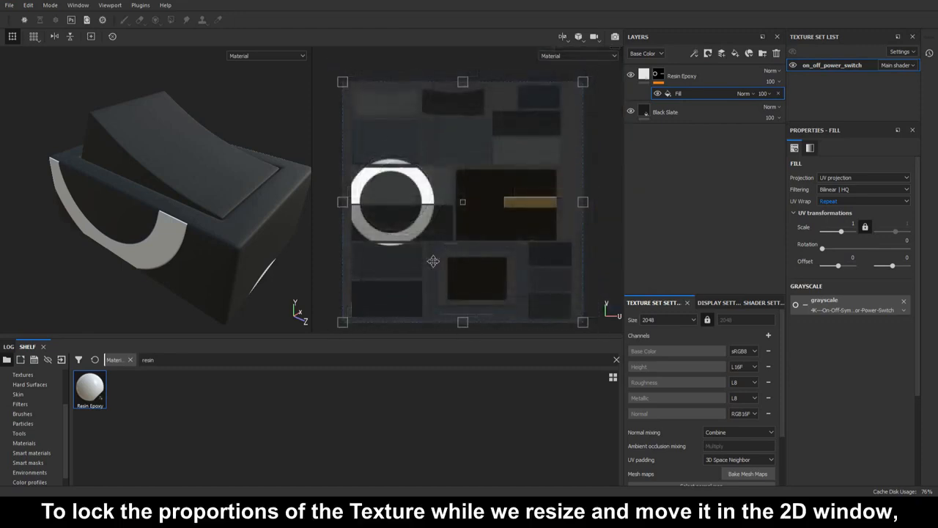
pyautogui.keyDown('alt'); pyautogui.moveTo(433, 260); pyautogui.dragTo(443, 251, button='middle'); pyautogui.keyUp('alt')
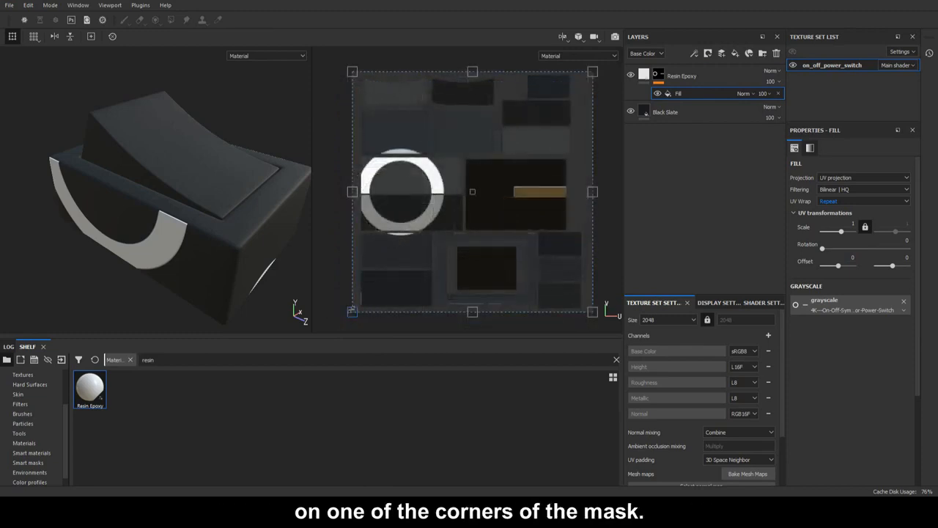
pyautogui.moveTo(373, 311); pyautogui.dragTo(444, 134)
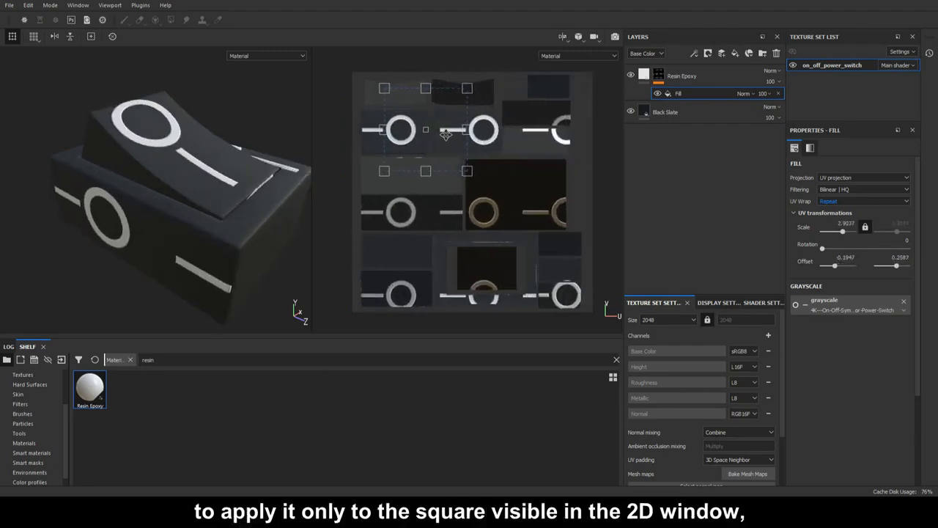
pyautogui.moveTo(383, 168); pyautogui.dragTo(427, 142)
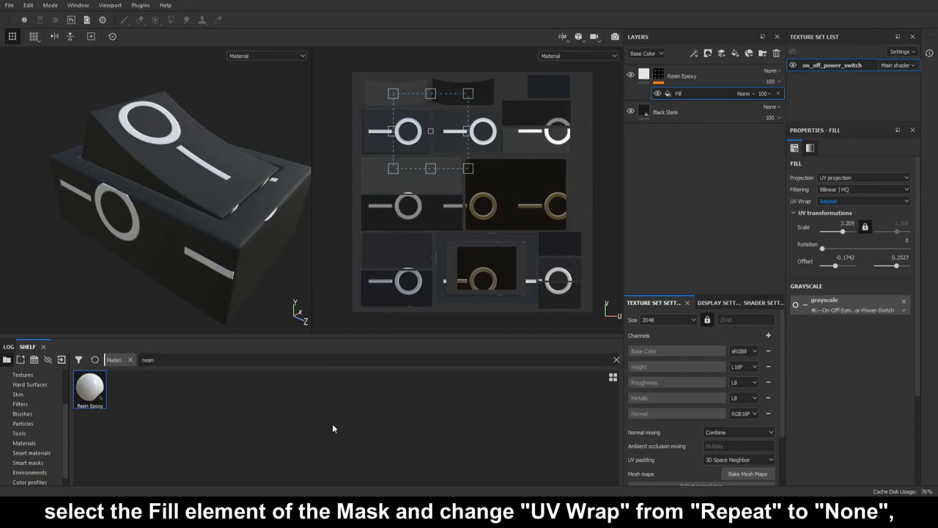
# Step: Set the mask's UV Wrap to None and fit it on the rocker's UV island at scale about 4.28, offset about -0.04, 0.24
pyautogui.click(866, 200)
pyautogui.click(864, 209)
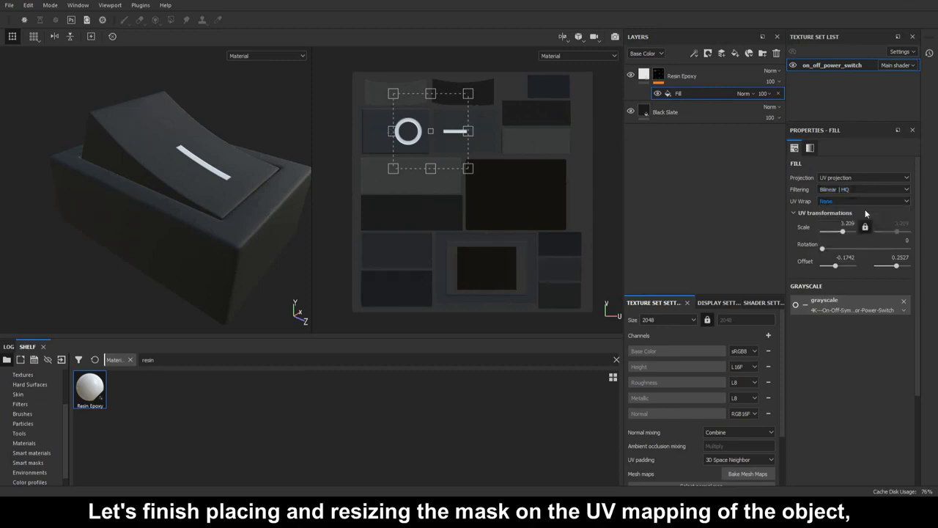
pyautogui.moveTo(438, 144); pyautogui.dragTo(474, 148)
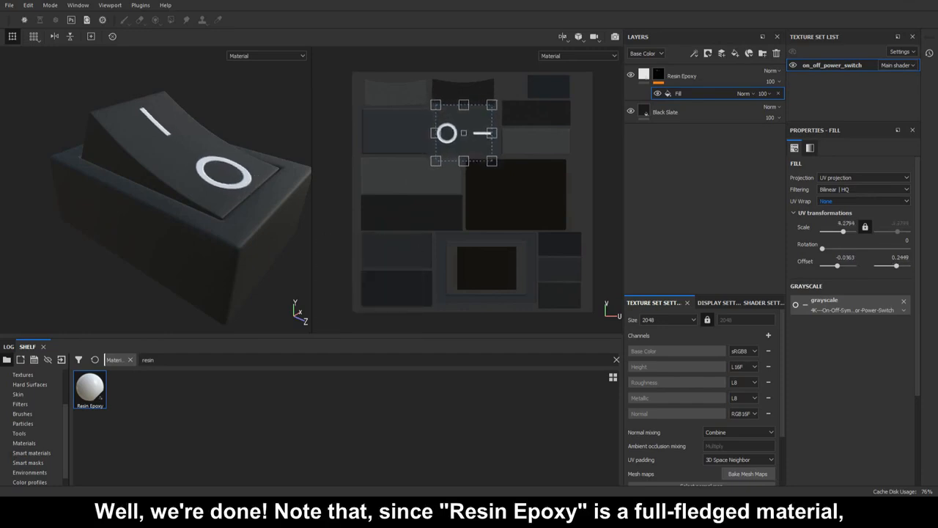
# Step: Display only the Roughness channel close up on the ring symbol and turn off the Resin Epoxy layer's roughness channel
pyautogui.scroll(2, 212, 275)
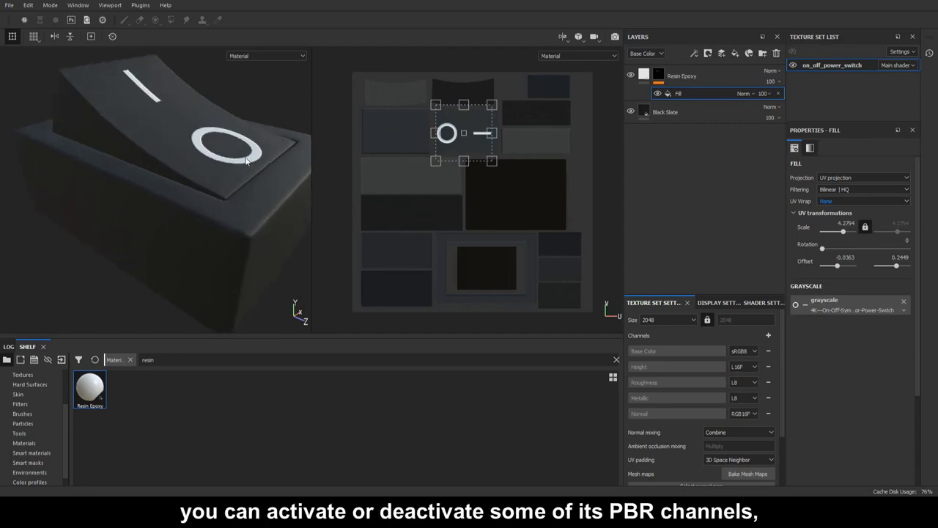
pyautogui.keyDown('alt'); pyautogui.moveTo(240, 151); pyautogui.dragTo(233, 209); pyautogui.keyUp('alt')
pyautogui.scroll(3, 232, 217)
pyautogui.click(267, 56)
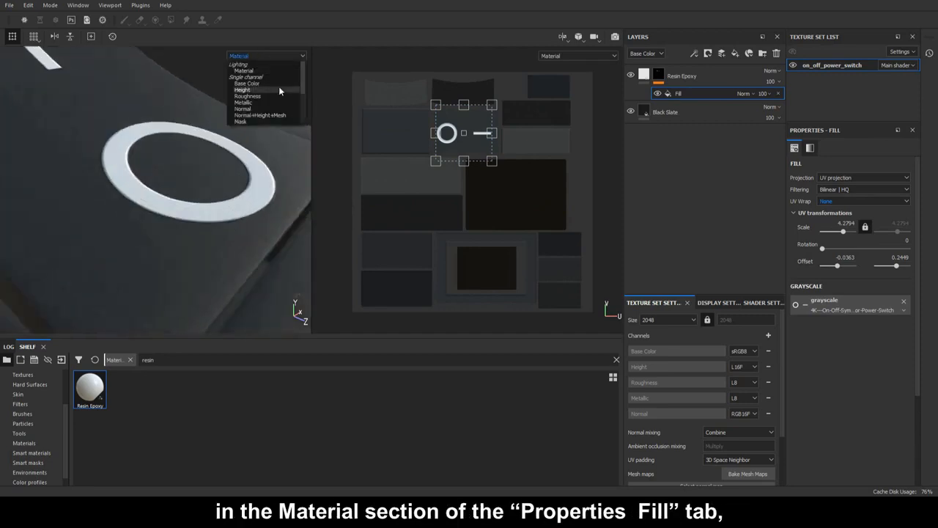
pyautogui.click(279, 95)
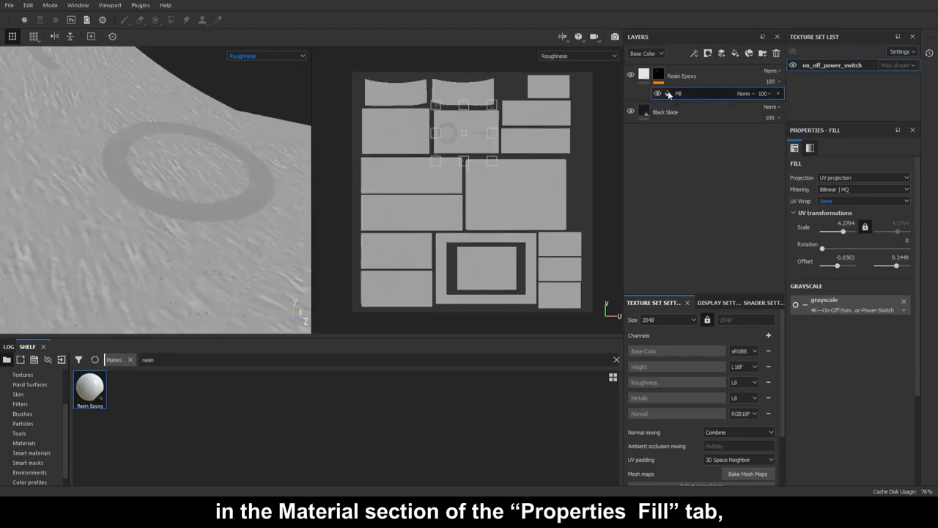
pyautogui.click(643, 78)
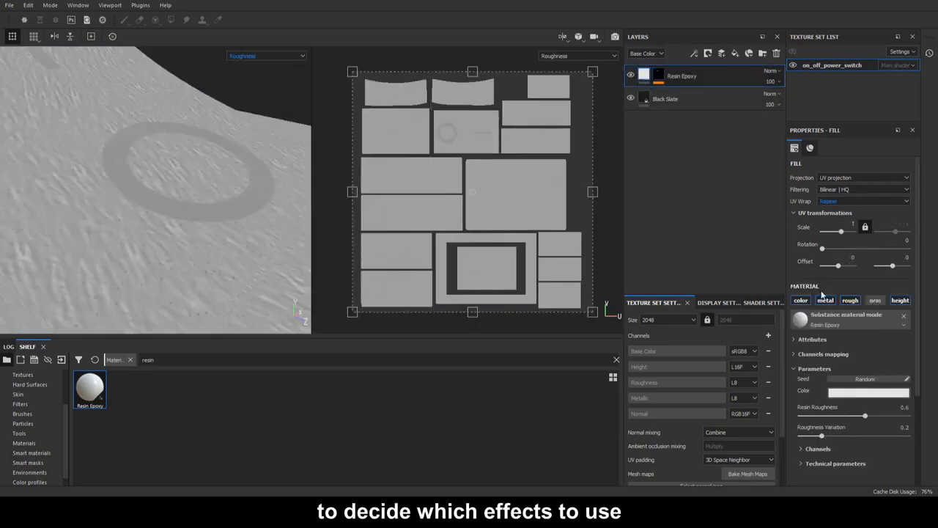
pyautogui.click(849, 300)
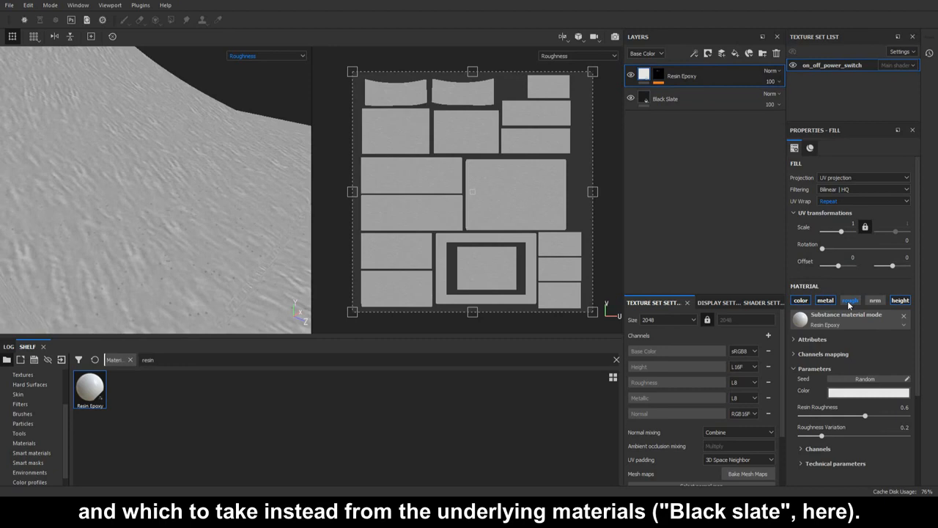
# Step: Return the view to Material and set the Resin Epoxy layer's channels with roughness on and height off
pyautogui.click(269, 55)
pyautogui.click(265, 60)
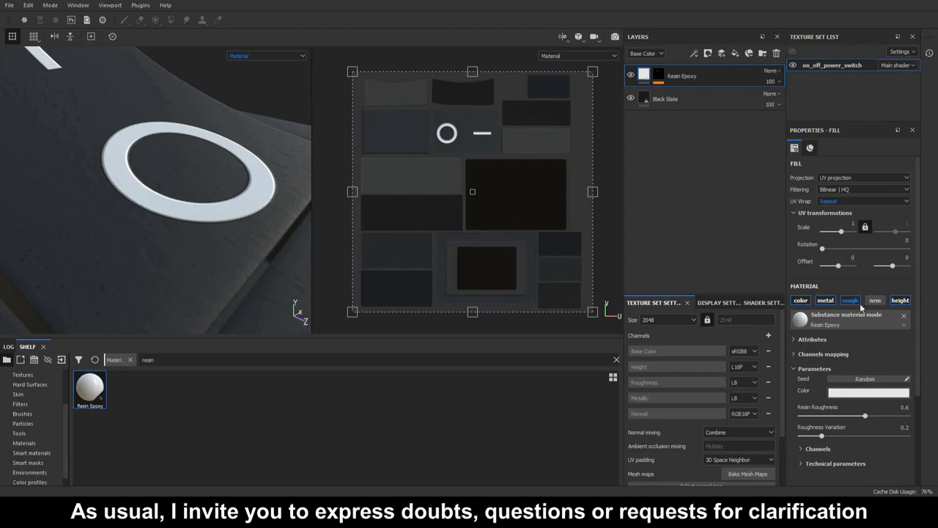
pyautogui.click(899, 302)
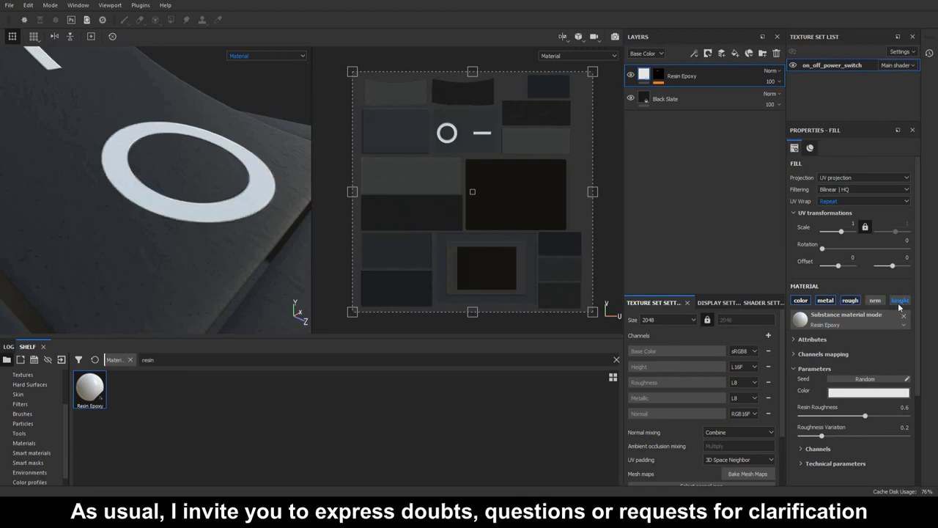